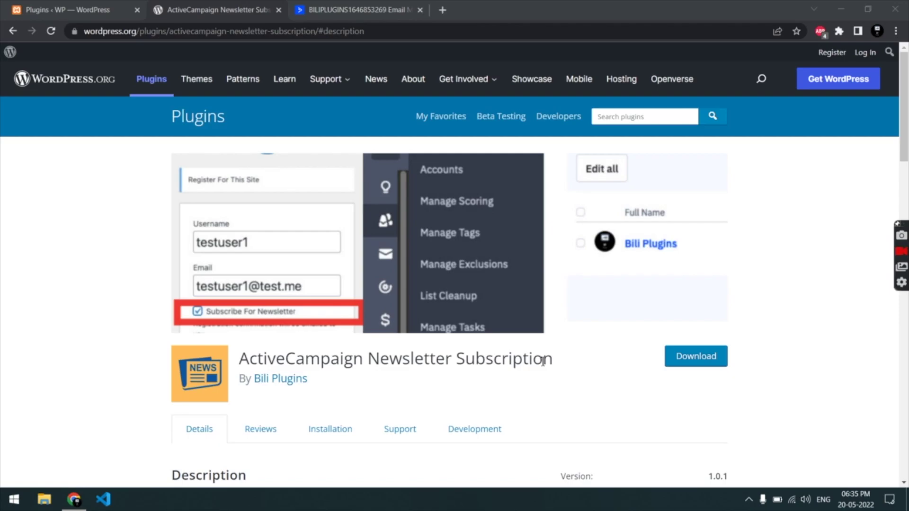
Step: Review the ActiveCampaign Newsletter Subscription plugin page and select its full title for copying
{"action": "scroll", "coordinate": [155, 337], "scroll_direction": "down", "scroll_amount": 5}
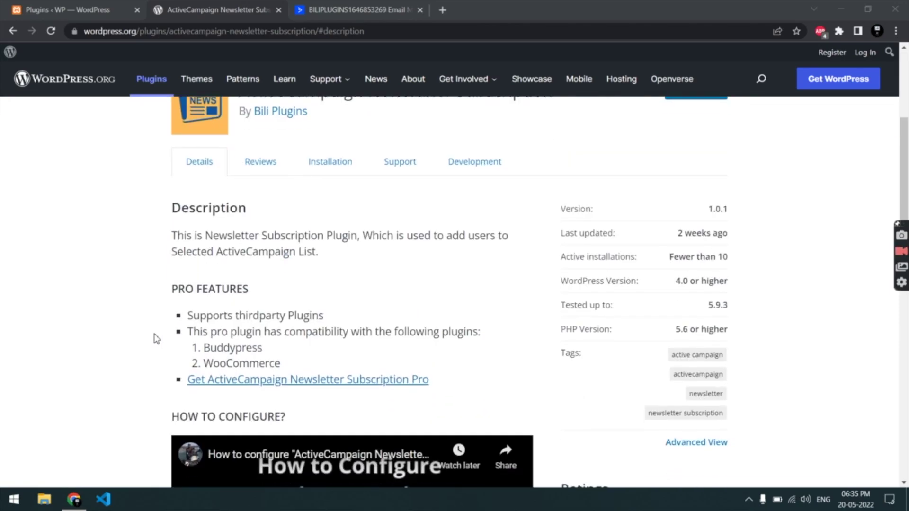
{"action": "scroll", "coordinate": [247, 254], "scroll_direction": "down", "scroll_amount": 1}
{"action": "scroll", "coordinate": [247, 254], "scroll_direction": "up", "scroll_amount": 1}
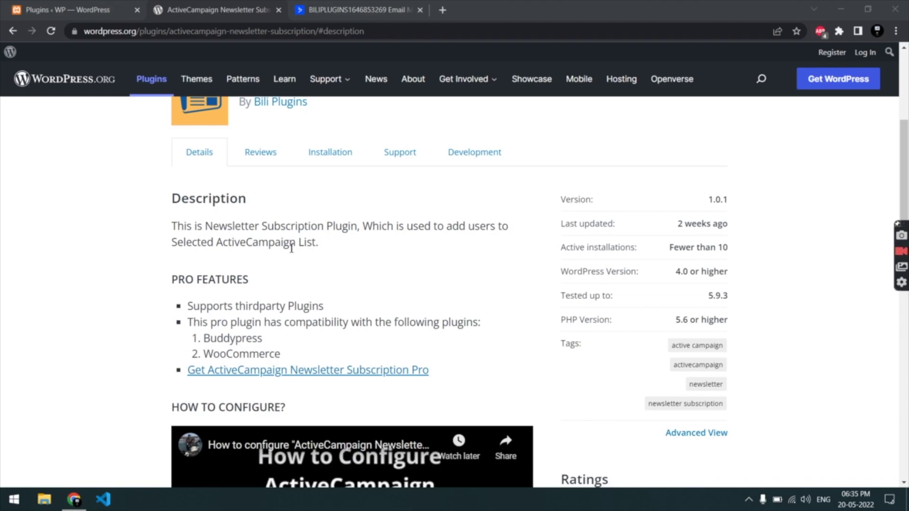
{"action": "scroll", "coordinate": [291, 248], "scroll_direction": "up", "scroll_amount": 1}
{"action": "scroll", "coordinate": [292, 248], "scroll_direction": "down", "scroll_amount": 4}
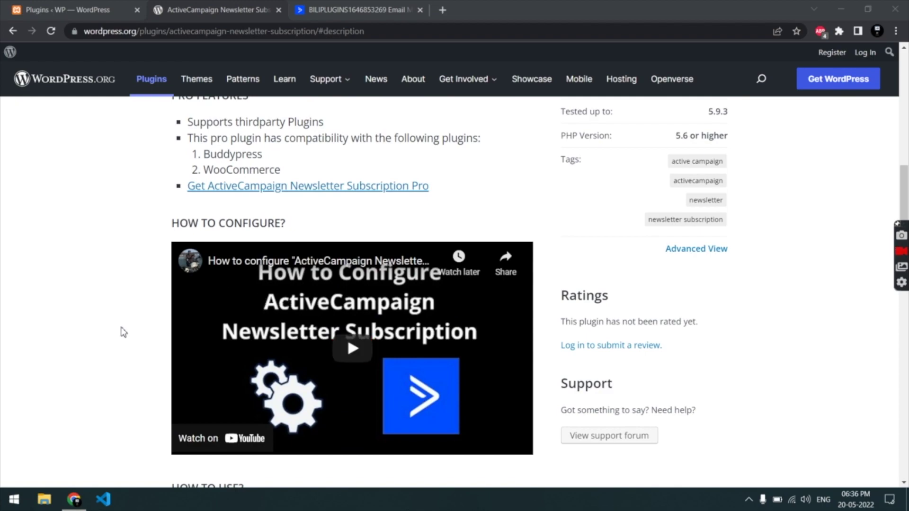
{"action": "scroll", "coordinate": [123, 333], "scroll_direction": "up", "scroll_amount": 3}
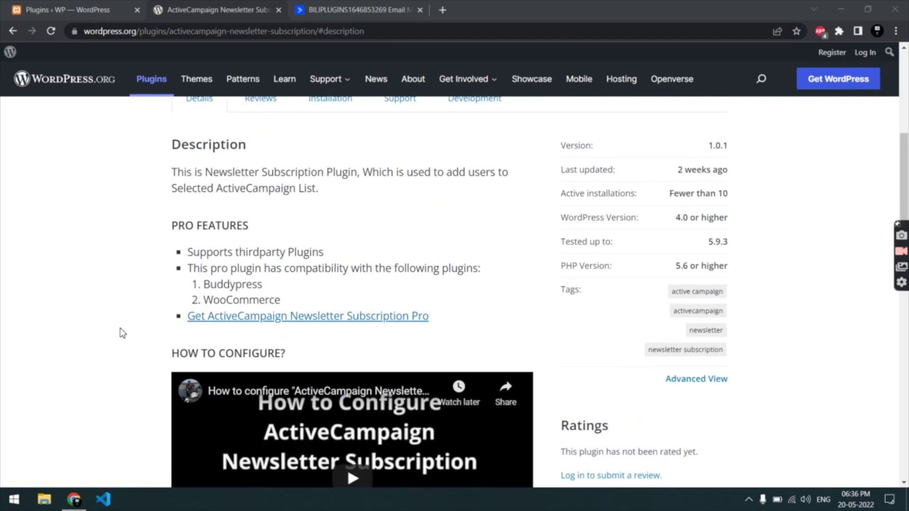
{"action": "scroll", "coordinate": [122, 334], "scroll_direction": "up", "scroll_amount": 7}
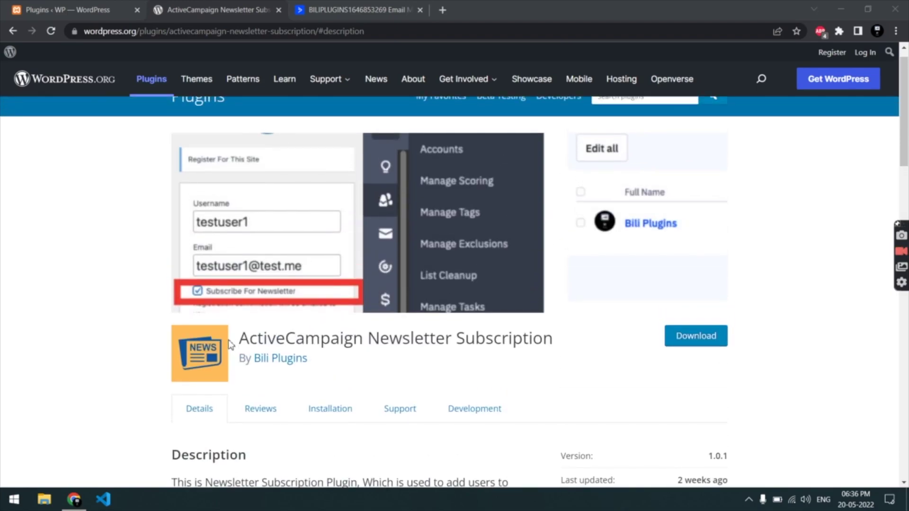
{"action": "left_click_drag", "start_coordinate": [241, 338], "coordinate": [557, 335]}
{"action": "key", "text": "ctrl+c"}
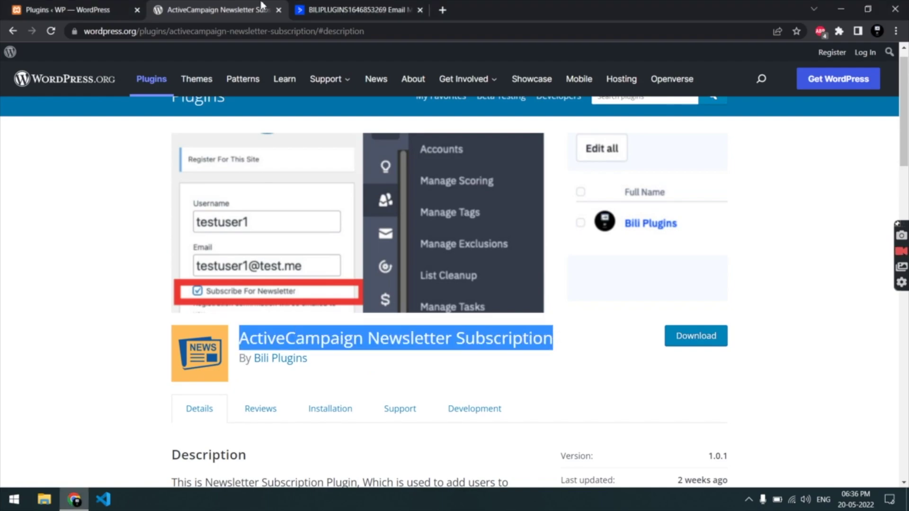
Step: Search Add Plugins for 'ActiveCampaign Newsletter Subscription' using the copied title
{"action": "left_click", "coordinate": [115, 8]}
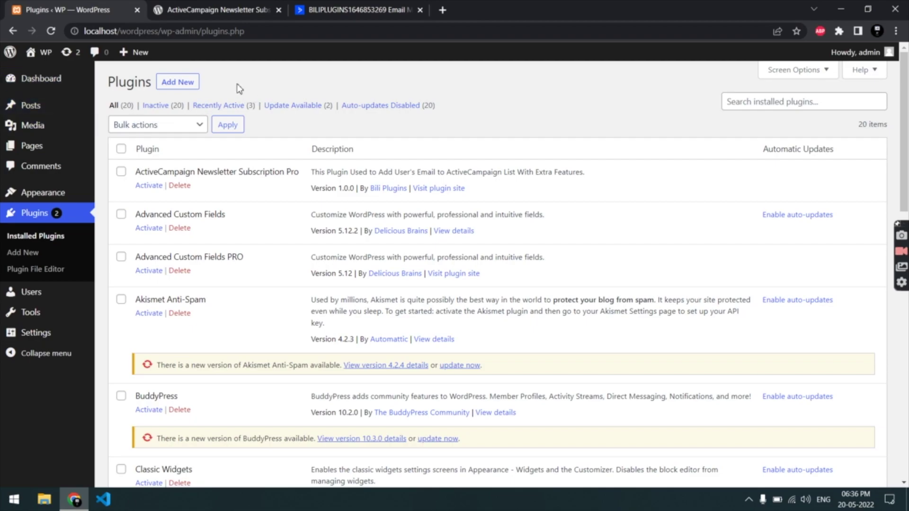
{"action": "left_click", "coordinate": [182, 89]}
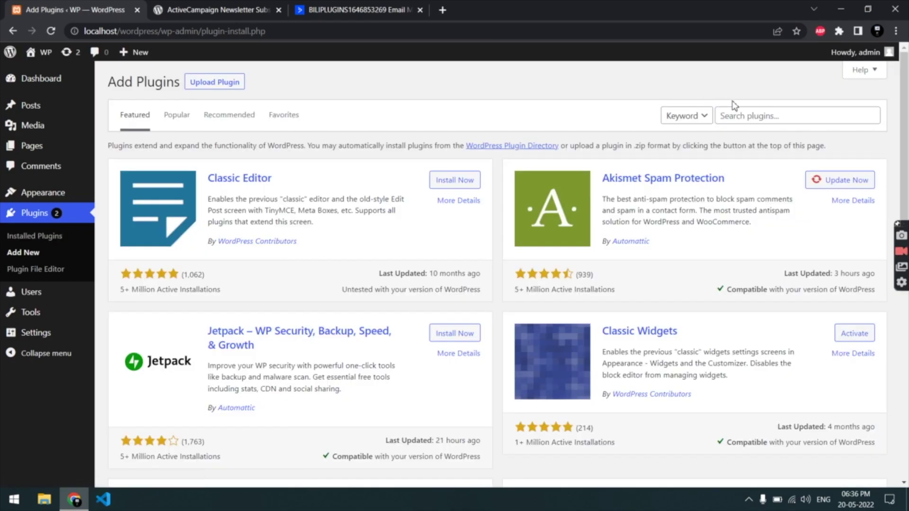
{"action": "left_click", "coordinate": [742, 114]}
{"action": "key", "text": "ctrl+v"}
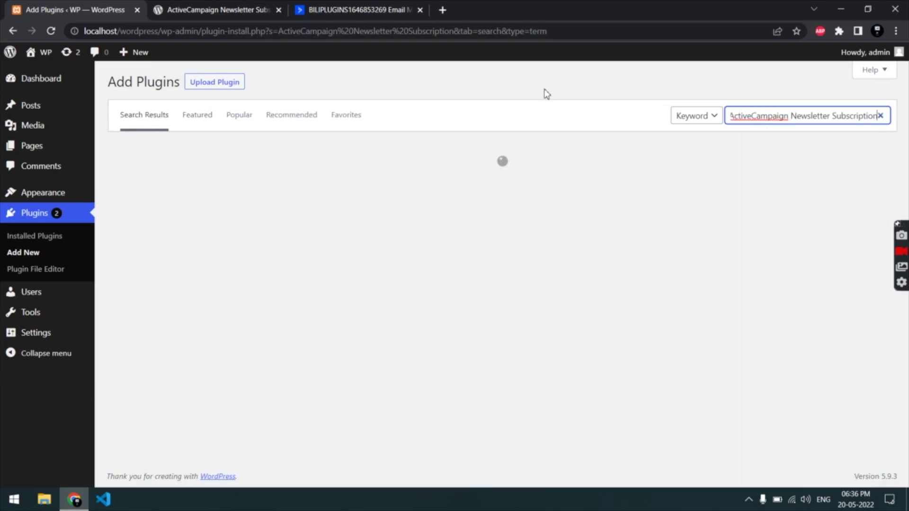
{"action": "scroll", "coordinate": [498, 246], "scroll_direction": "down", "scroll_amount": 1}
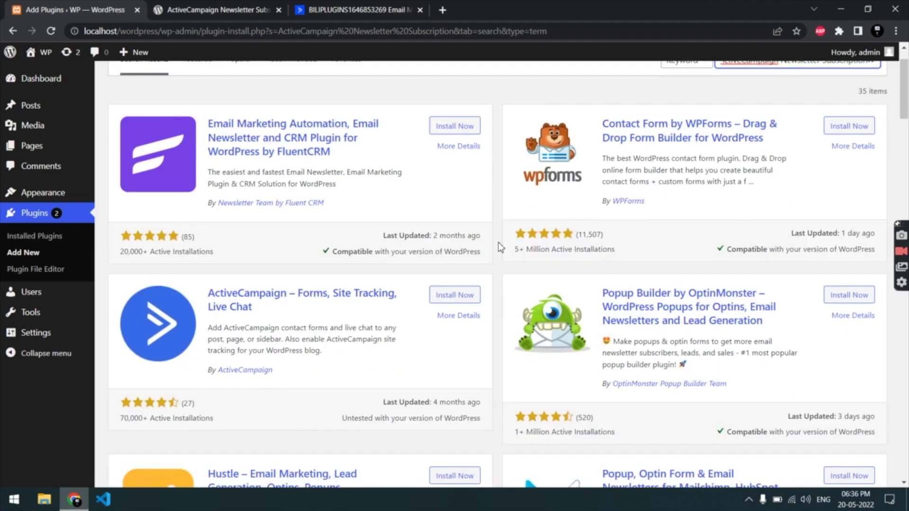
Step: Install and activate the ActiveCampaign Newsletter Subscription plugin from the search results
{"action": "scroll", "coordinate": [498, 246], "scroll_direction": "down", "scroll_amount": 8}
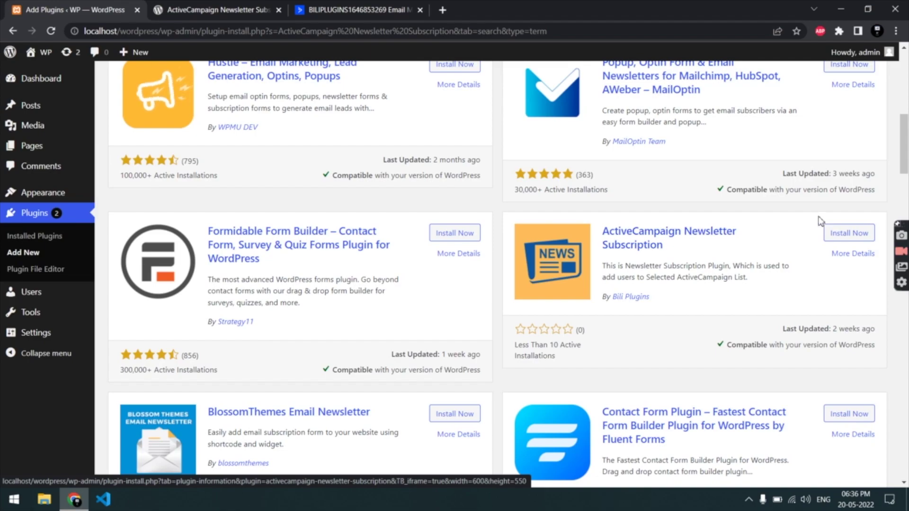
{"action": "left_click", "coordinate": [849, 234]}
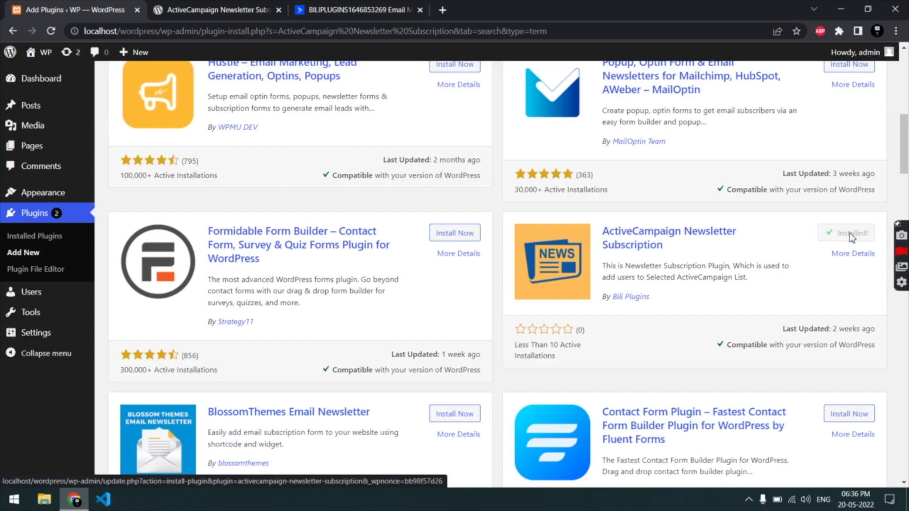
{"action": "left_click", "coordinate": [852, 237]}
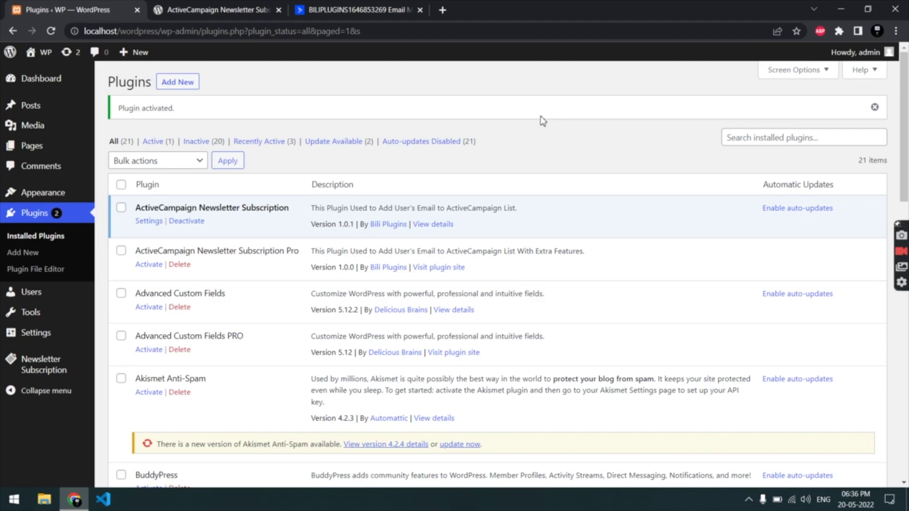
Step: Open the plugin's settings and check the API URL, API key, List ID 1 and custom text
{"action": "left_click", "coordinate": [141, 223]}
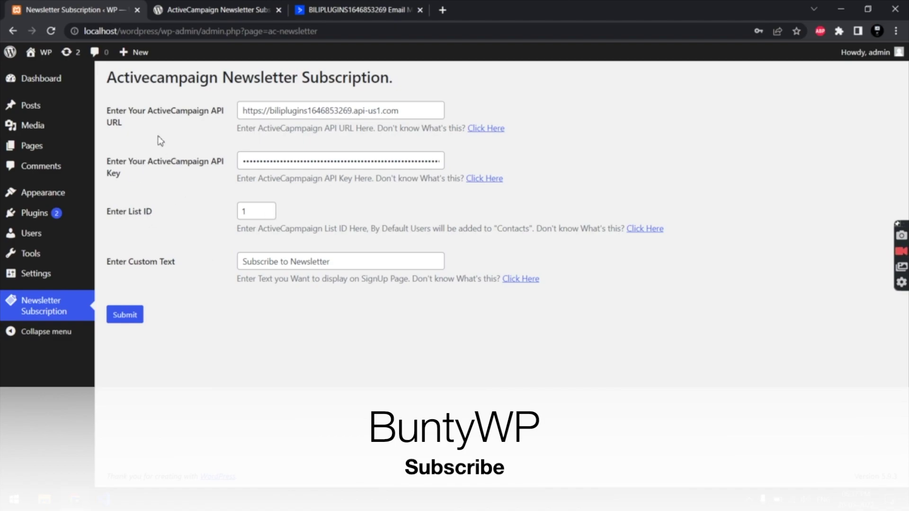
{"action": "left_click", "coordinate": [321, 110]}
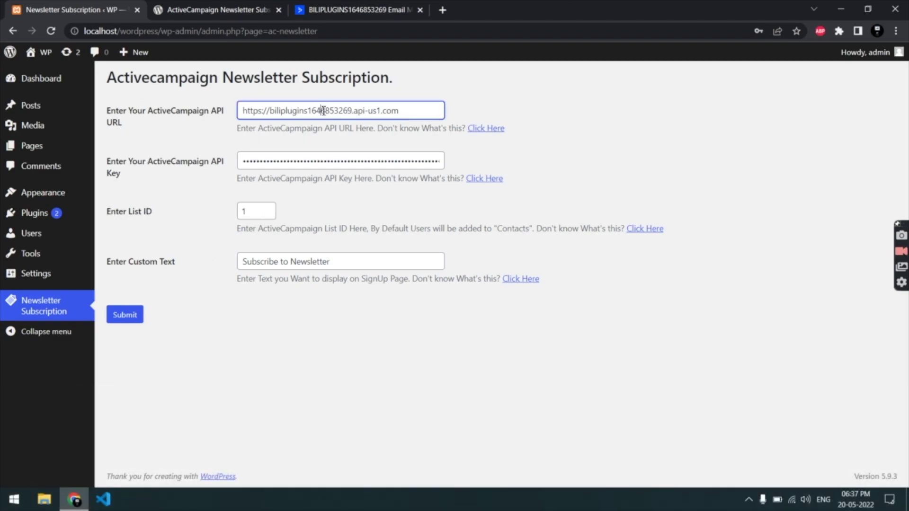
{"action": "left_click", "coordinate": [349, 262]}
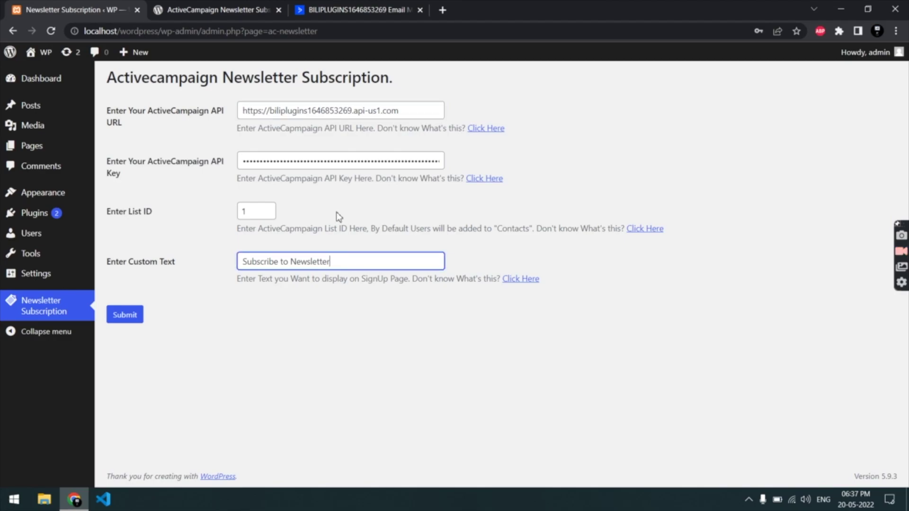
{"action": "left_click", "coordinate": [210, 219]}
{"action": "left_click_drag", "start_coordinate": [239, 100], "coordinate": [254, 10]}
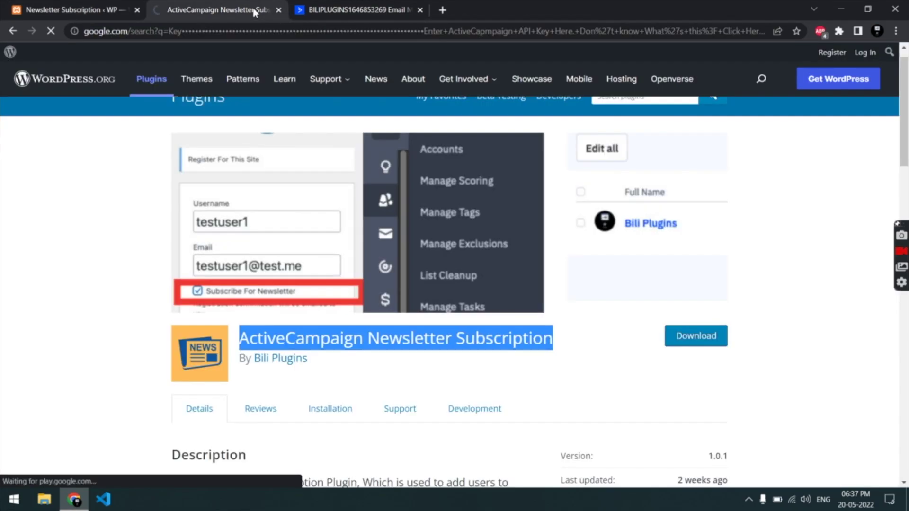
Step: Restore the WordPress.org plugin listing in its tab, view How to Use, and return to settings
{"action": "left_click", "coordinate": [13, 32]}
{"action": "scroll", "coordinate": [118, 194], "scroll_direction": "down", "scroll_amount": 8}
{"action": "scroll", "coordinate": [119, 194], "scroll_direction": "down", "scroll_amount": 2}
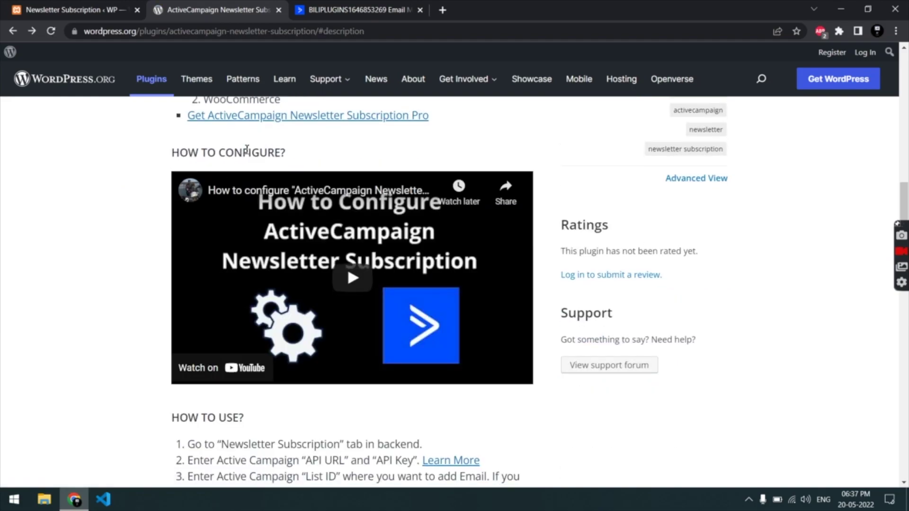
{"action": "left_click", "coordinate": [121, 9]}
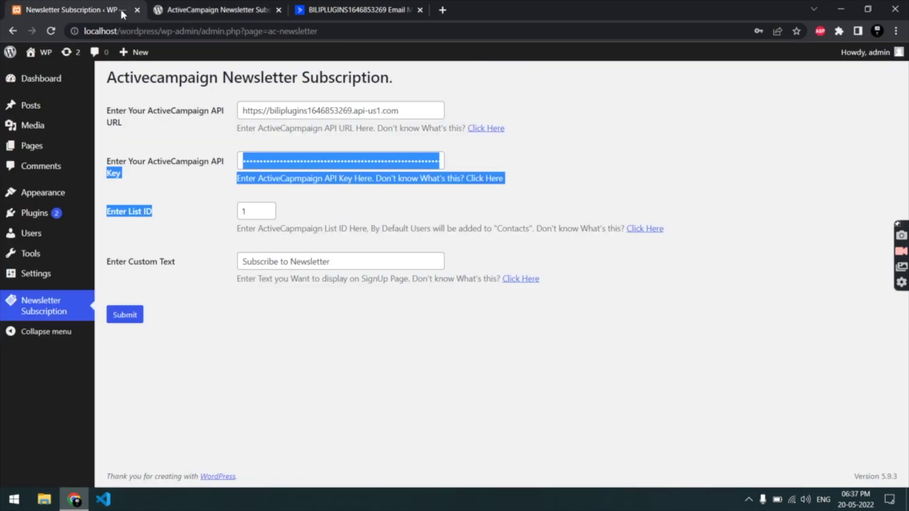
Step: Copy the site address localhost/wordpress/ and open a private browsing window
{"action": "left_click", "coordinate": [214, 178]}
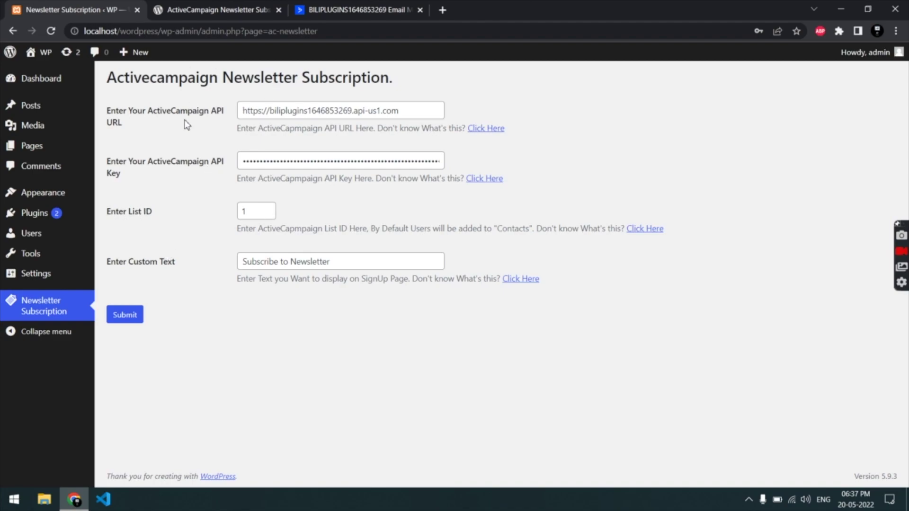
{"action": "left_click", "coordinate": [158, 31]}
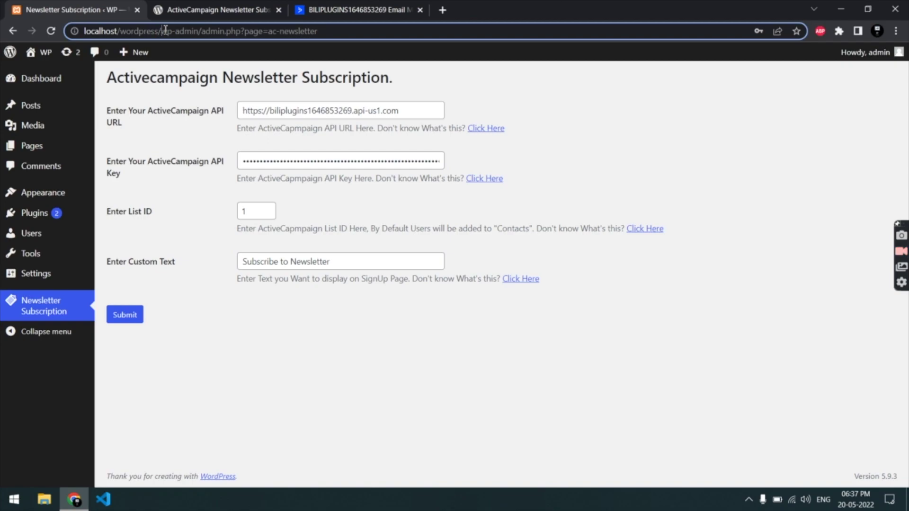
{"action": "key", "text": "ctrl+shift+Left"}
{"action": "key", "text": "ctrl+shift+Left"}
{"action": "key", "text": "ctrl+c"}
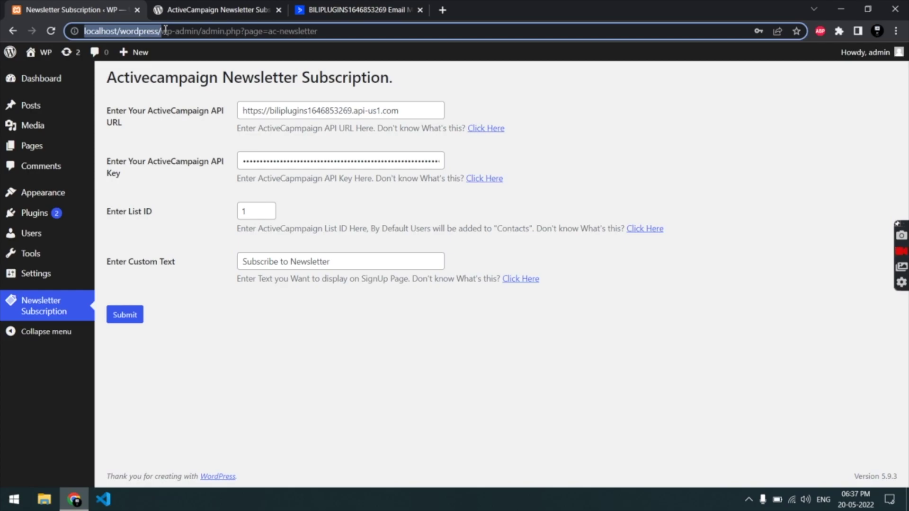
{"action": "key", "text": "ctrl+shift+n"}
Step: Load localhost/wordpress/wp-admin/ in the private window to reach the admin login
{"action": "key", "text": "ctrl+v"}
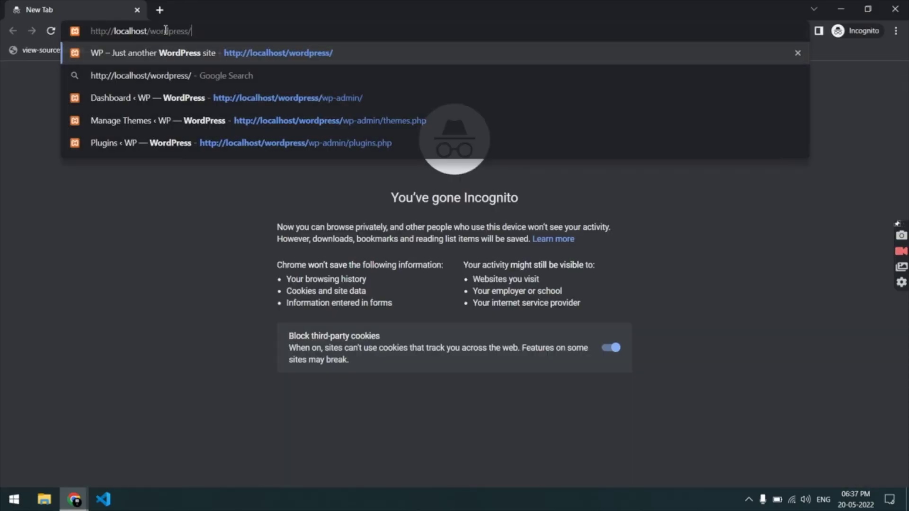
{"action": "key", "text": "Return"}
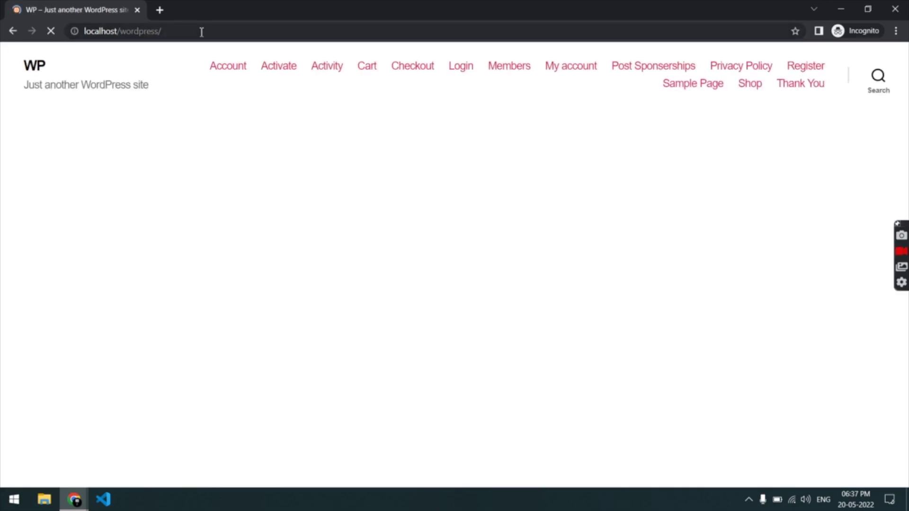
{"action": "left_click", "coordinate": [201, 32]}
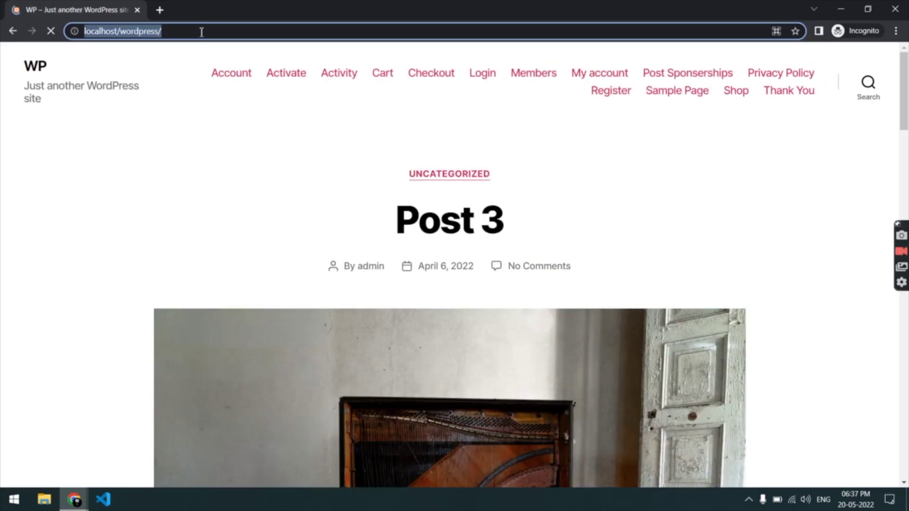
{"action": "left_click", "coordinate": [201, 32]}
{"action": "type", "text": "wp-admin/"}
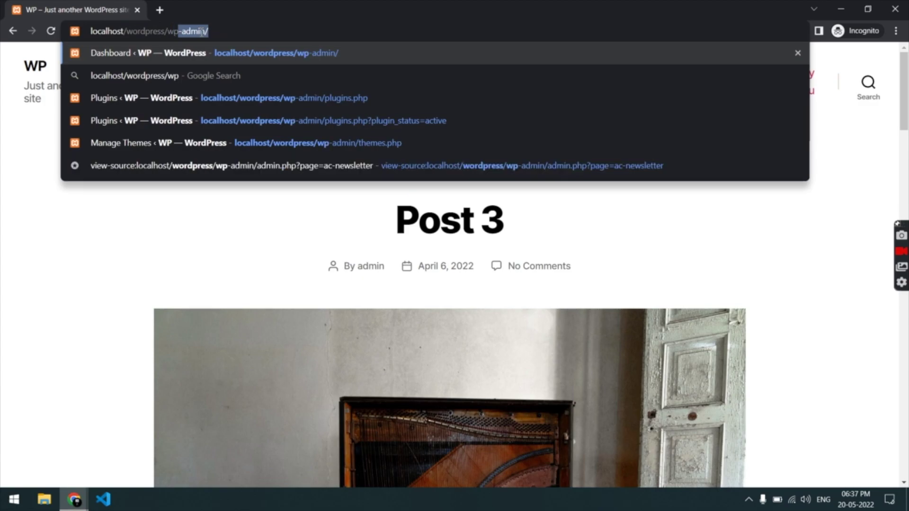
{"action": "key", "text": "Return"}
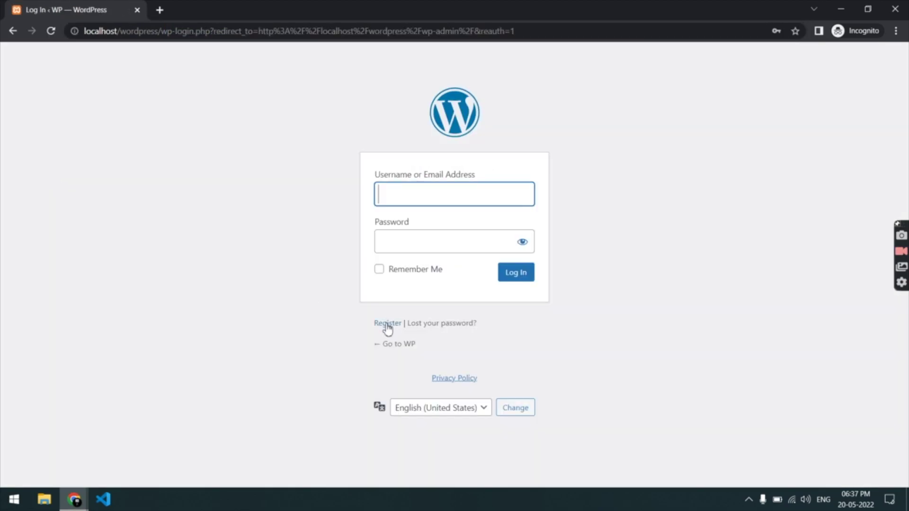
Step: Open the registration form and enter testuser2 as the username
{"action": "left_click", "coordinate": [387, 324]}
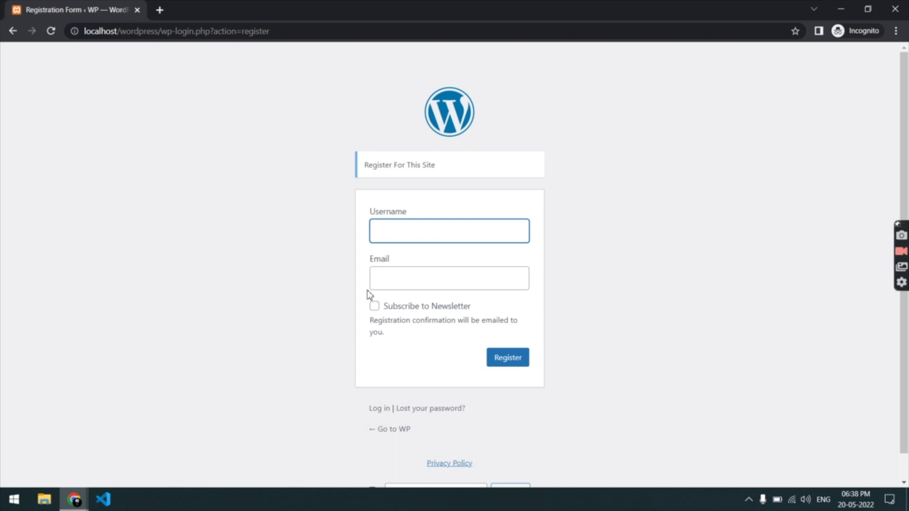
{"action": "left_click", "coordinate": [384, 239]}
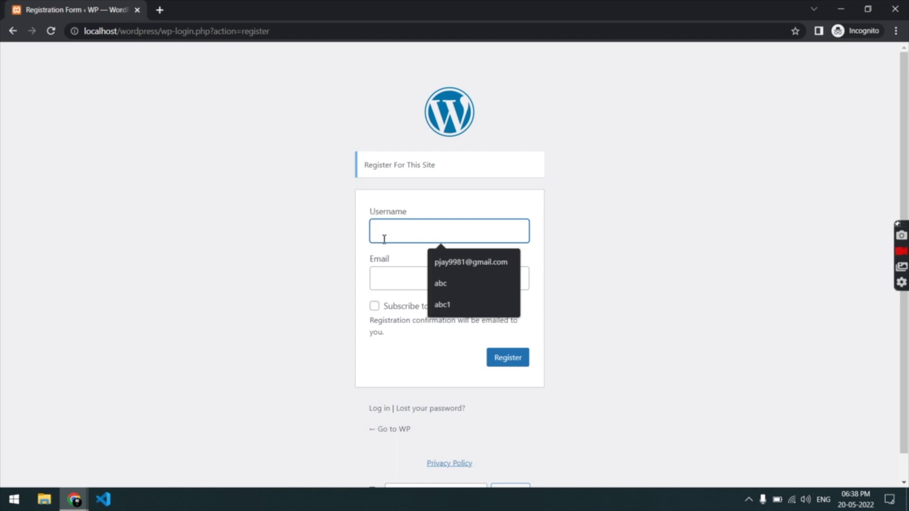
{"action": "type", "text": "test"}
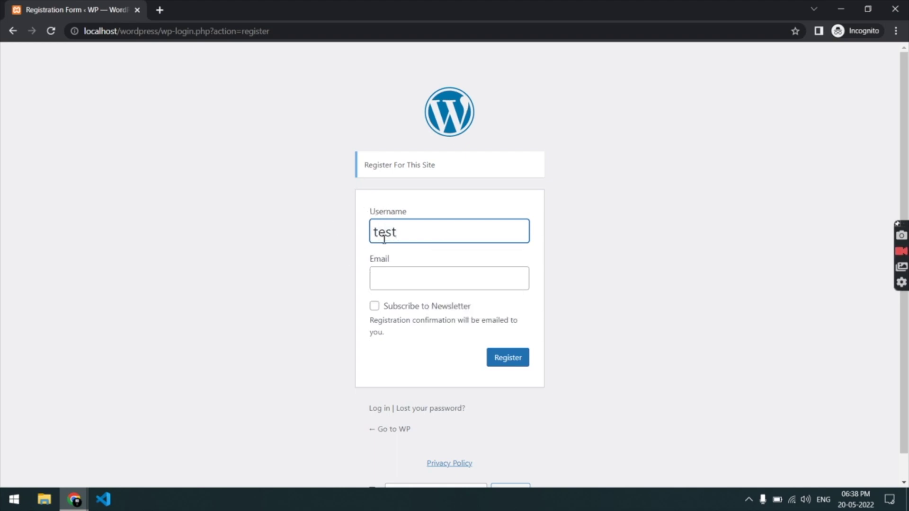
{"action": "type", "text": "user2"}
{"action": "left_click", "coordinate": [74, 500]}
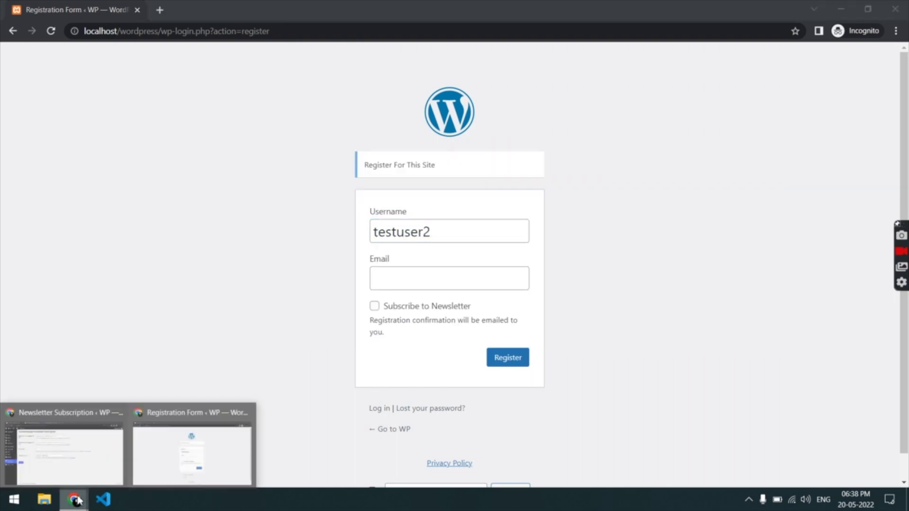
{"action": "left_click", "coordinate": [154, 450]}
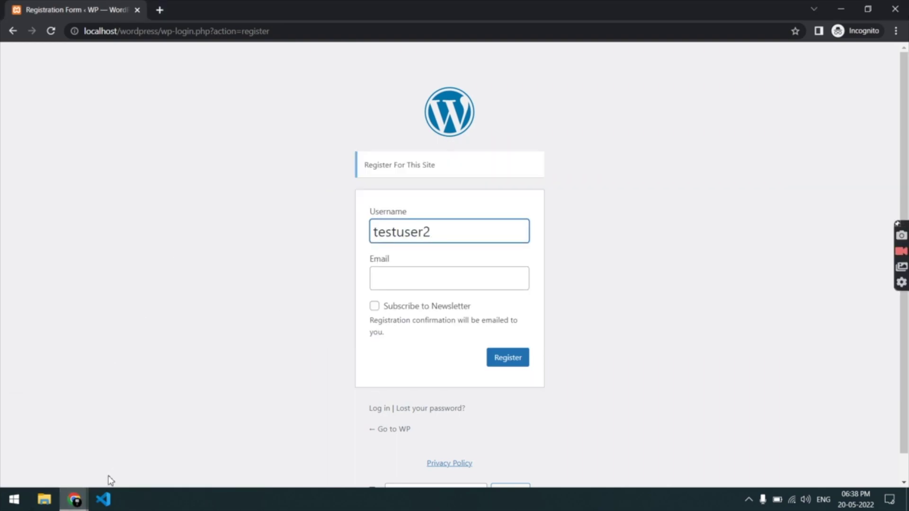
Step: Check ActiveCampaign's Lists page shows WP Newsletter with 3 active contacts, then return to registration
{"action": "mouse_move", "coordinate": [77, 498]}
{"action": "left_click", "coordinate": [76, 458]}
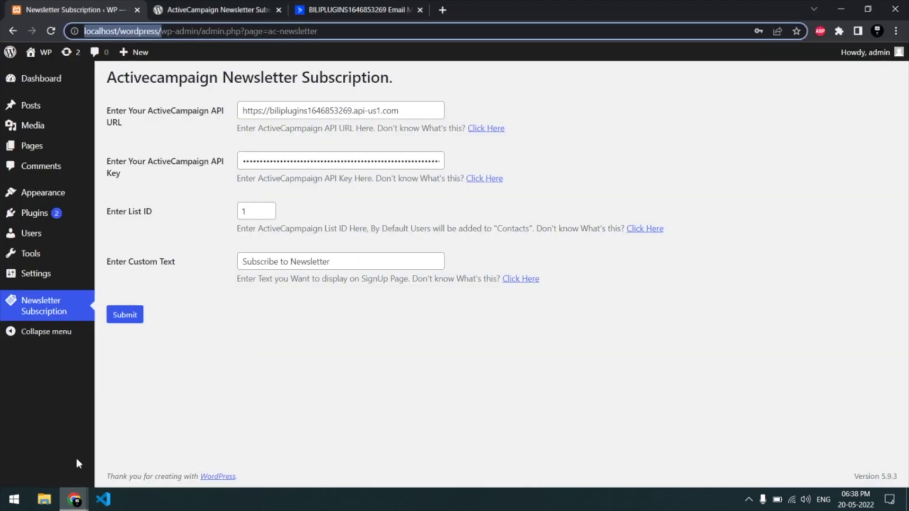
{"action": "left_click", "coordinate": [331, 14]}
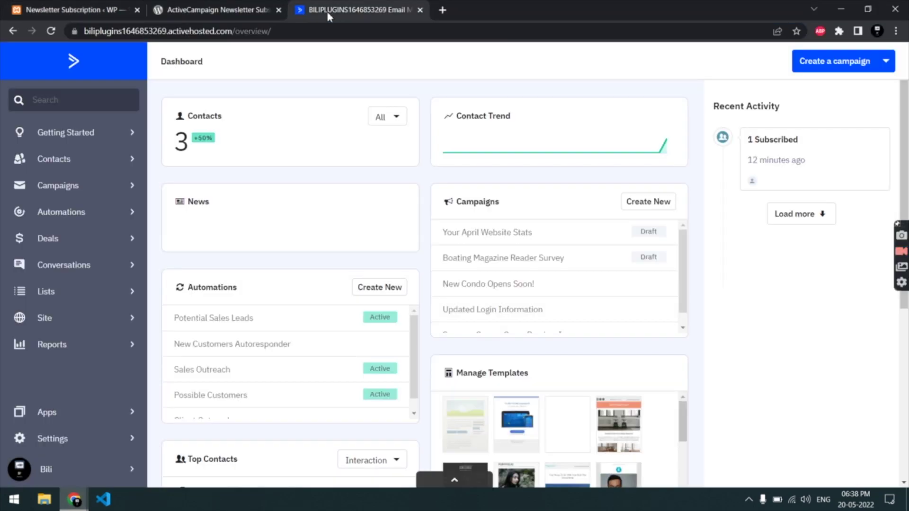
{"action": "left_click", "coordinate": [85, 65]}
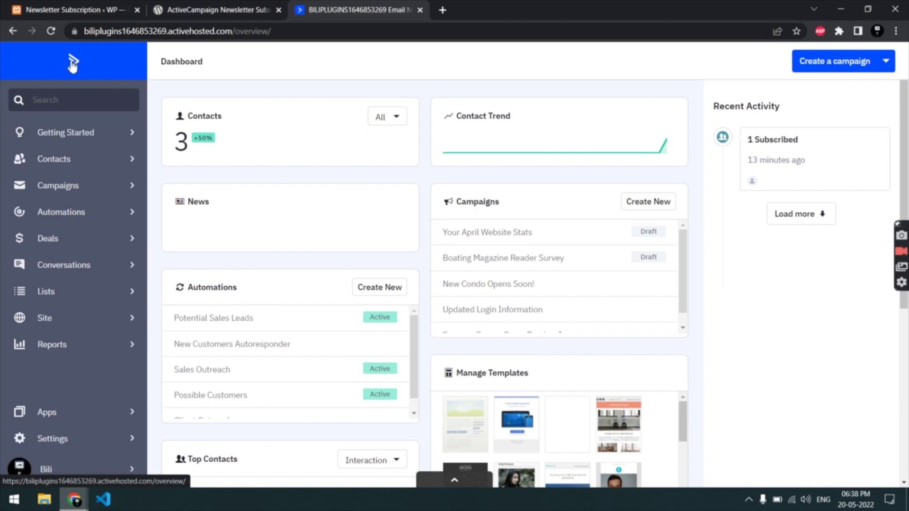
{"action": "left_click", "coordinate": [50, 294]}
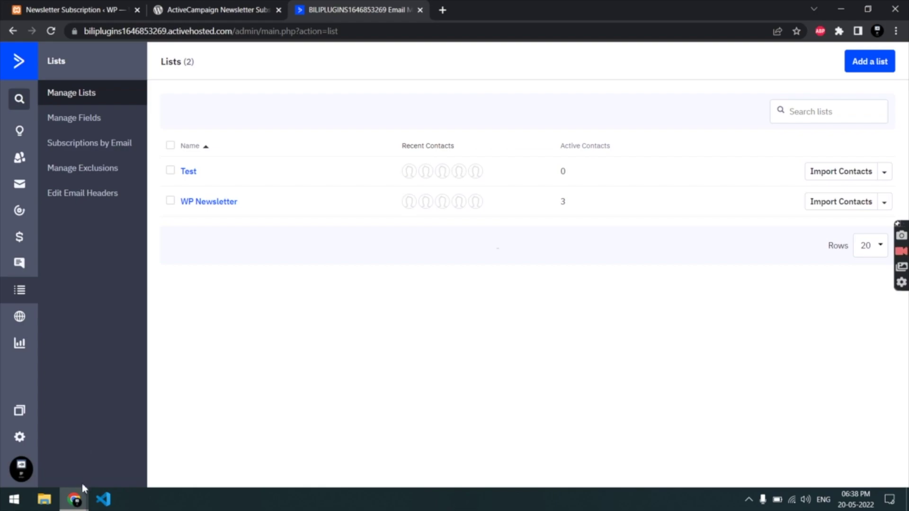
{"action": "mouse_move", "coordinate": [83, 490]}
{"action": "left_click", "coordinate": [148, 454]}
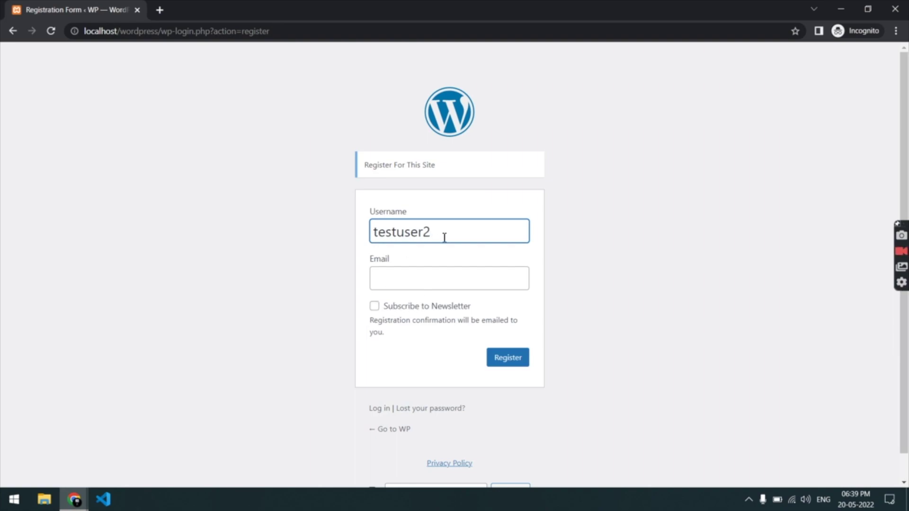
{"action": "left_click", "coordinate": [74, 499]}
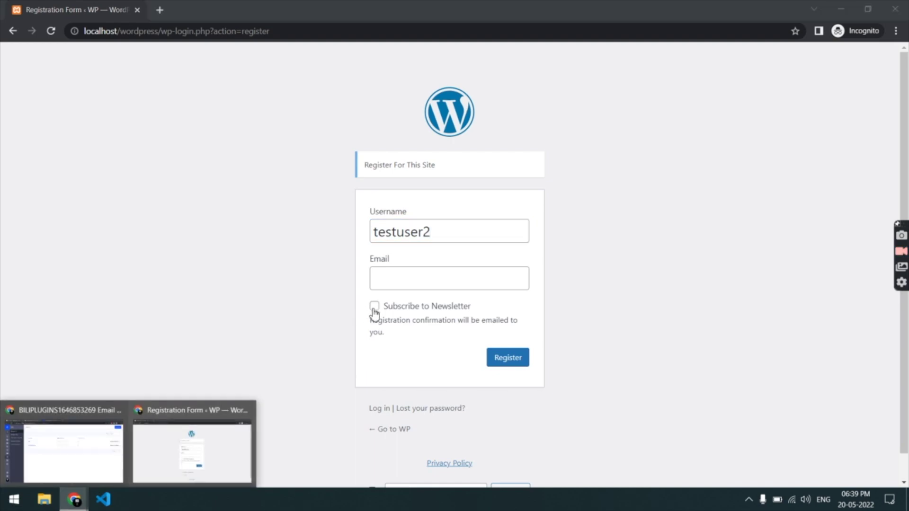
{"action": "mouse_move", "coordinate": [114, 445]}
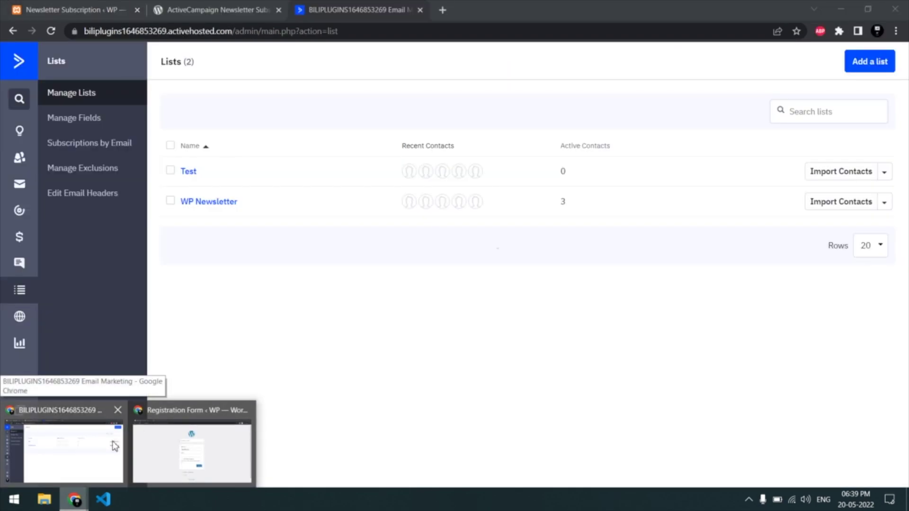
{"action": "left_click", "coordinate": [114, 446]}
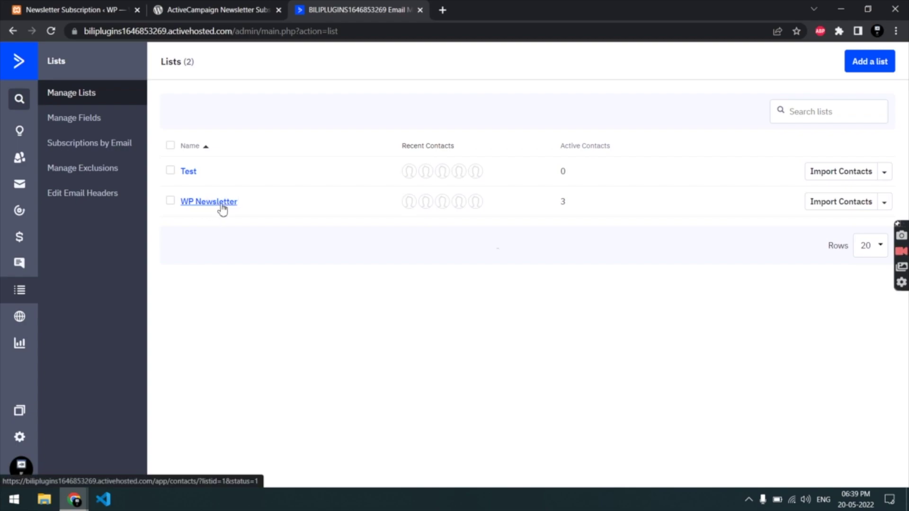
{"action": "left_click", "coordinate": [109, 11]}
{"action": "left_click_drag", "start_coordinate": [102, 218], "coordinate": [169, 218]}
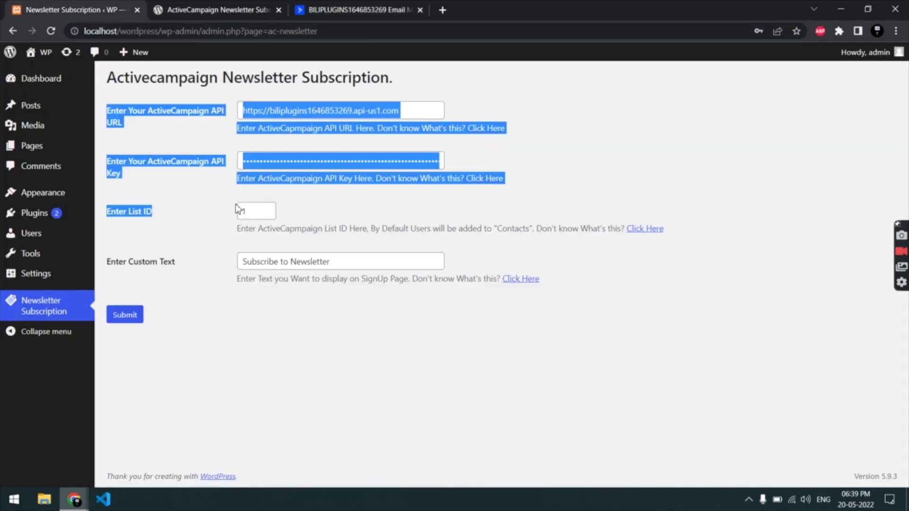
{"action": "left_click", "coordinate": [250, 210]}
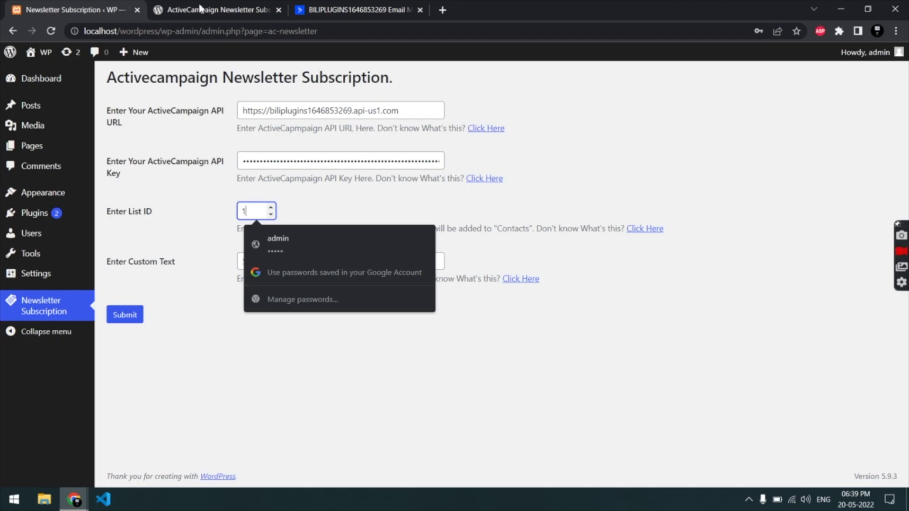
{"action": "left_click", "coordinate": [208, 11]}
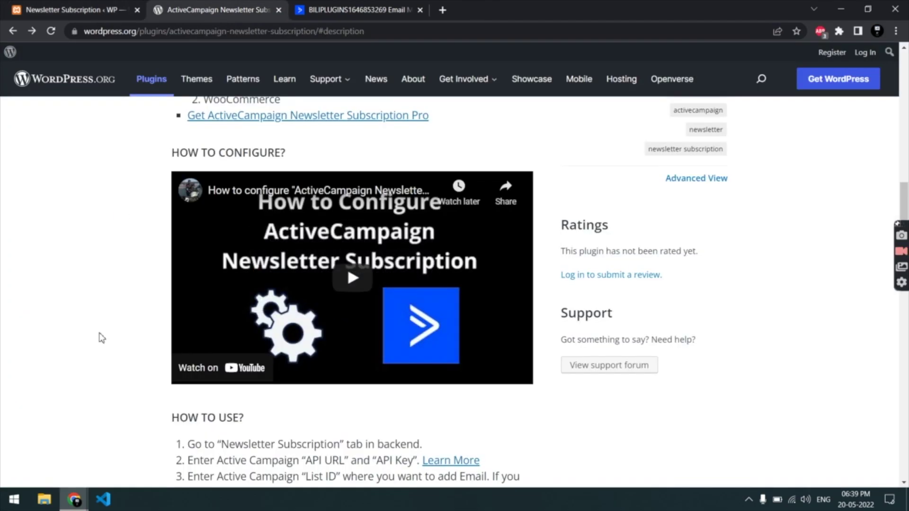
{"action": "left_click", "coordinate": [75, 496]}
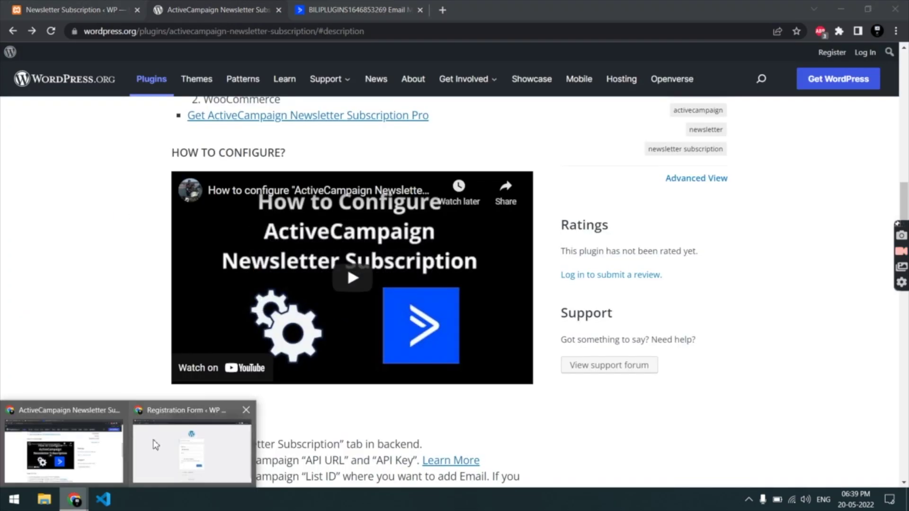
{"action": "left_click", "coordinate": [152, 440]}
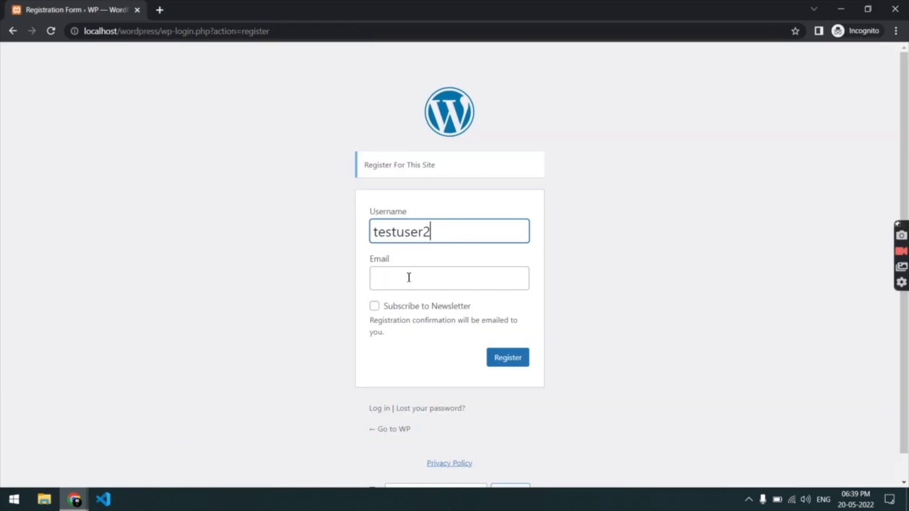
{"action": "key", "text": "ctrl+a"}
{"action": "key", "text": "ctrl+c"}
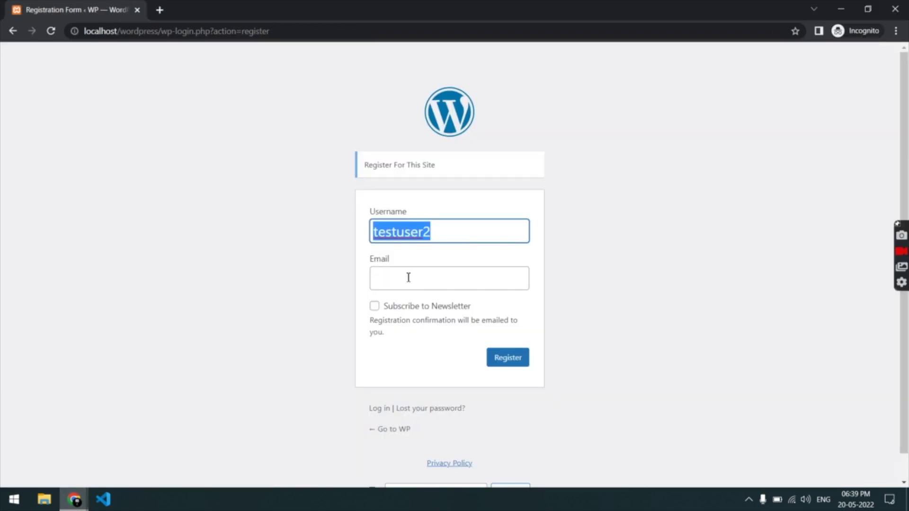
{"action": "left_click", "coordinate": [408, 278]}
{"action": "key", "text": "ctrl+v"}
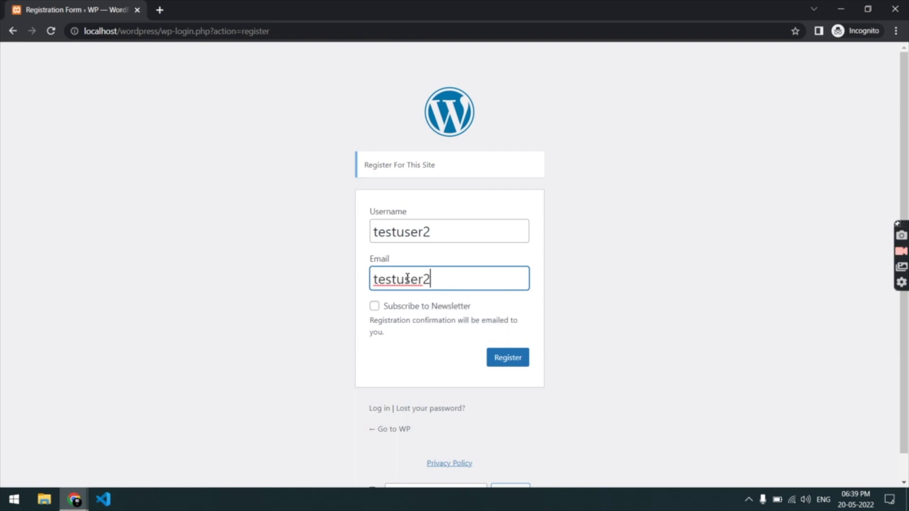
{"action": "type", "text": "@test.me"}
Step: Tick Subscribe to Newsletter and submit the registration
{"action": "left_click", "coordinate": [374, 308]}
{"action": "left_click", "coordinate": [503, 363]}
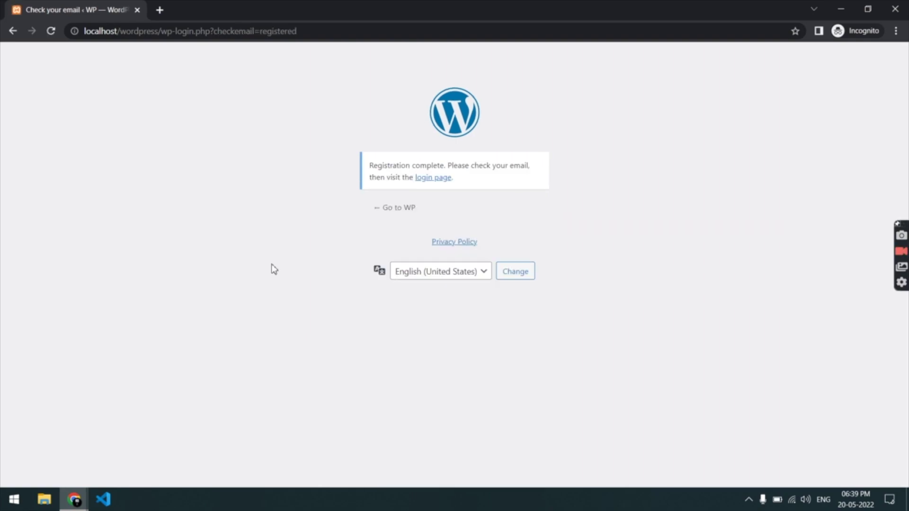
{"action": "left_click", "coordinate": [74, 499]}
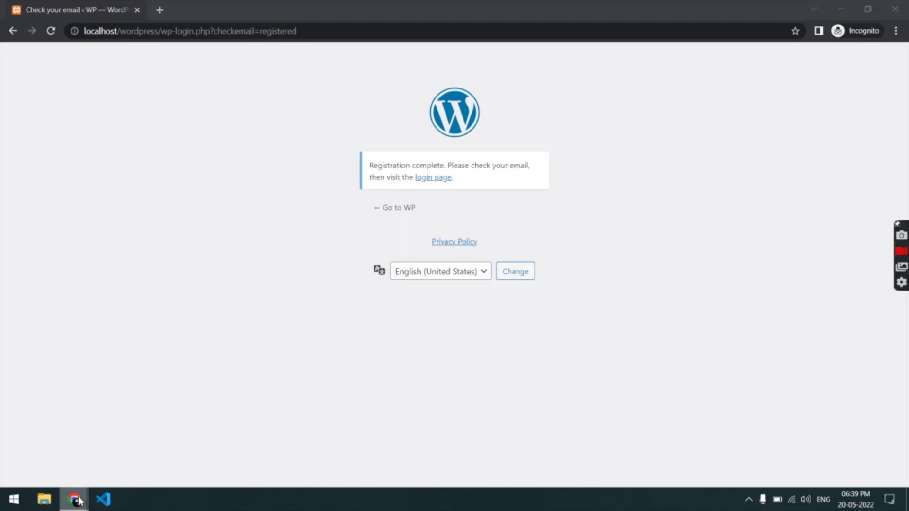
Step: Confirm ActiveCampaign's WP Newsletter list now holds 4 contacts, including the new test user
{"action": "left_click", "coordinate": [98, 467]}
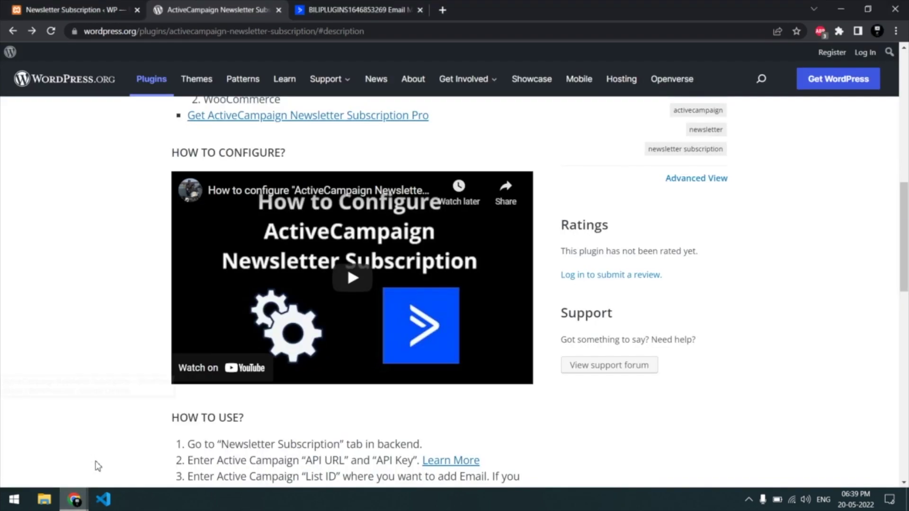
{"action": "left_click", "coordinate": [368, 9]}
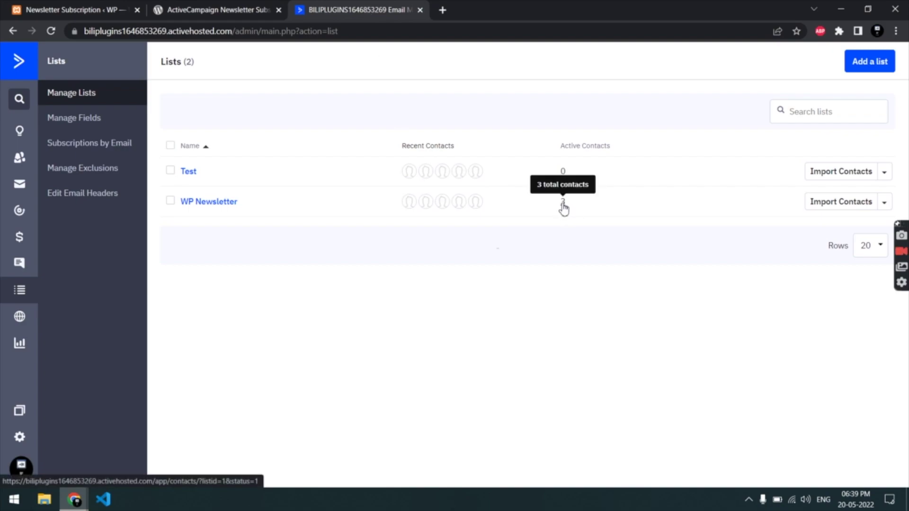
{"action": "left_click", "coordinate": [212, 203]}
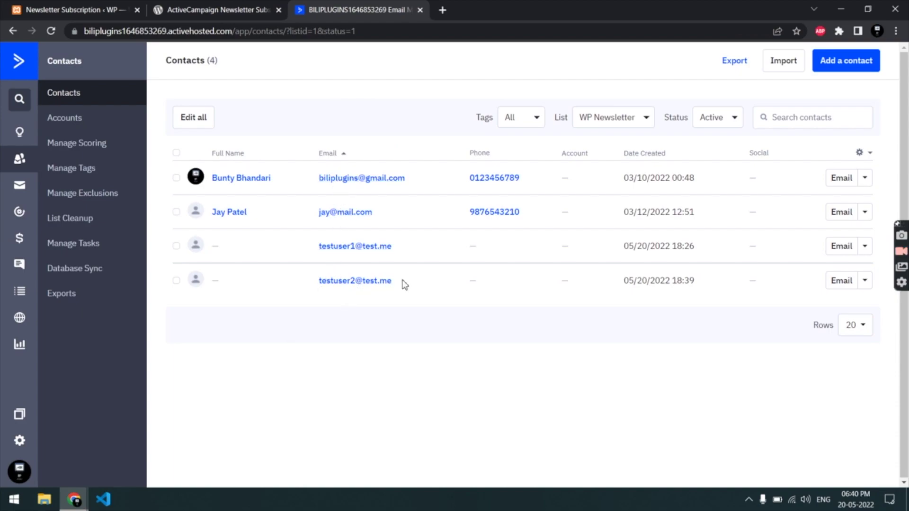
{"action": "left_click_drag", "start_coordinate": [408, 282], "coordinate": [317, 273]}
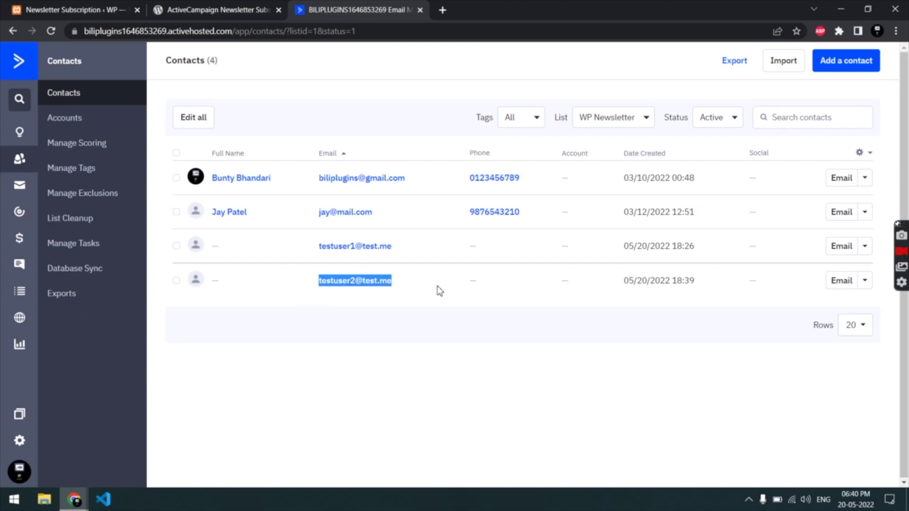
{"action": "left_click", "coordinate": [74, 500]}
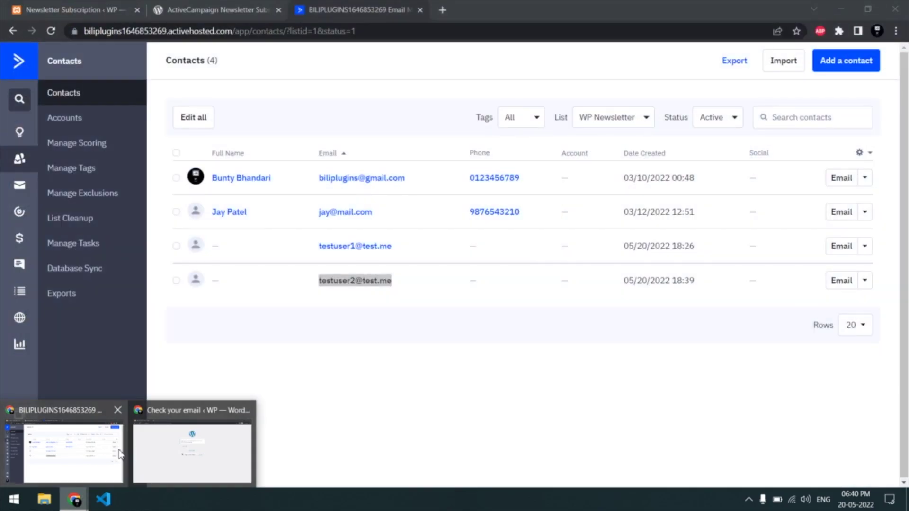
{"action": "left_click", "coordinate": [118, 452]}
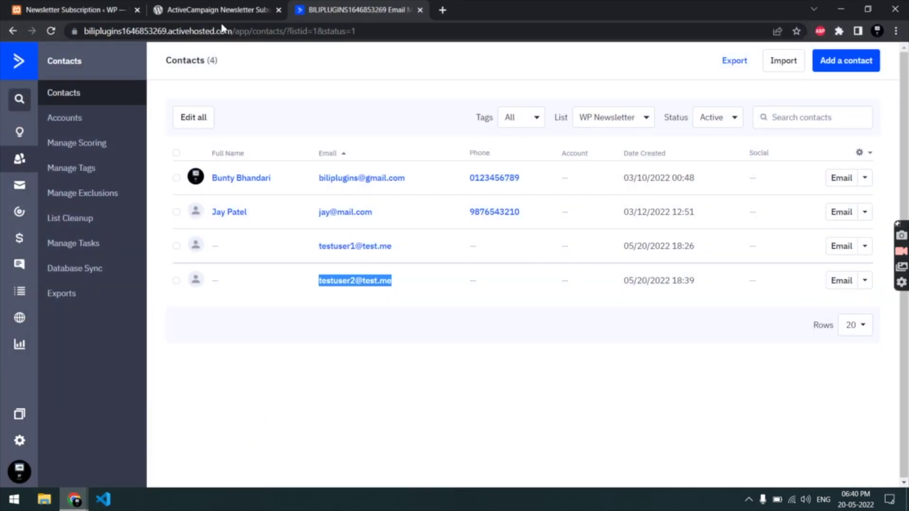
{"action": "left_click", "coordinate": [216, 11]}
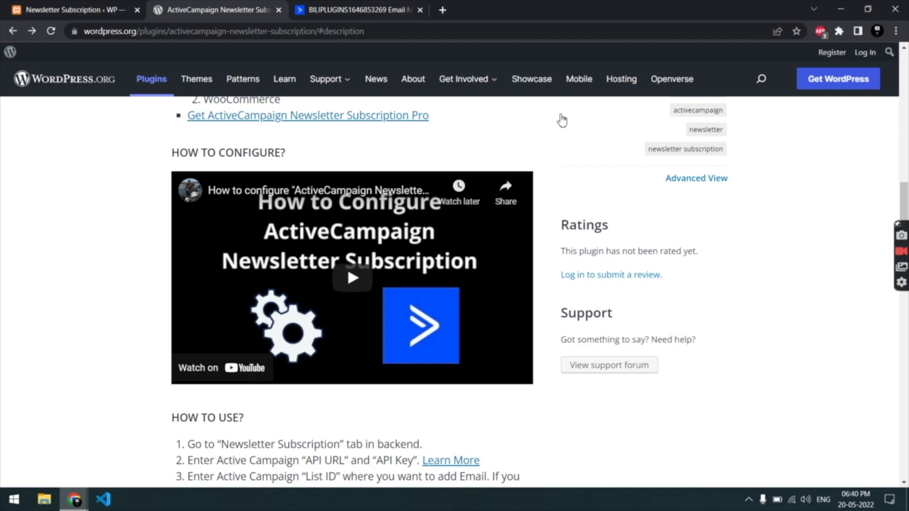